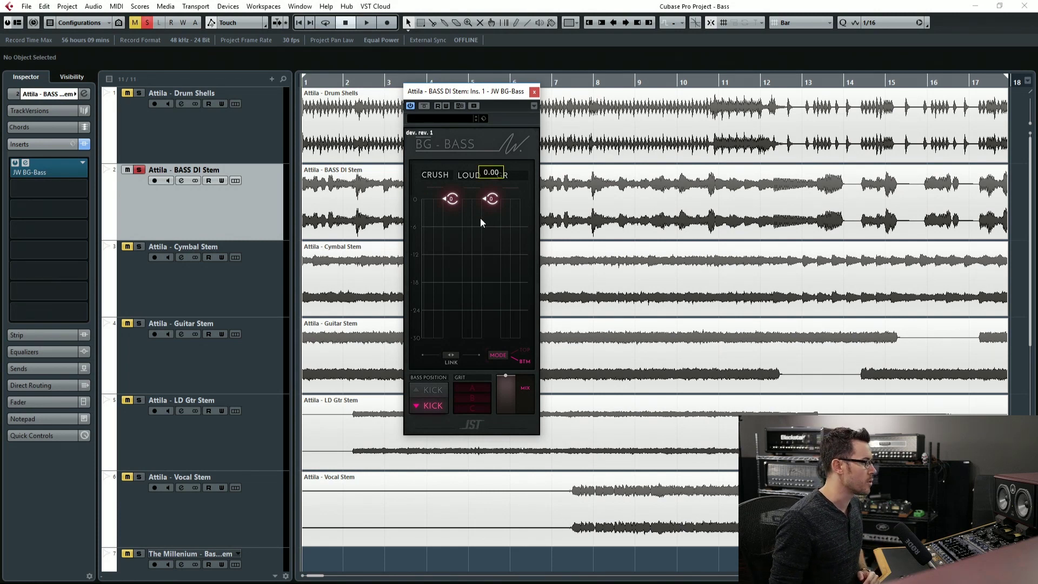
Step: Lower the bottom-band CRUSH and LOUD thresholds to -15, then glance at the top band
left_click_drag(458, 203, 454, 271)
left_click_drag(505, 198, 506, 305)
left_click(523, 357)
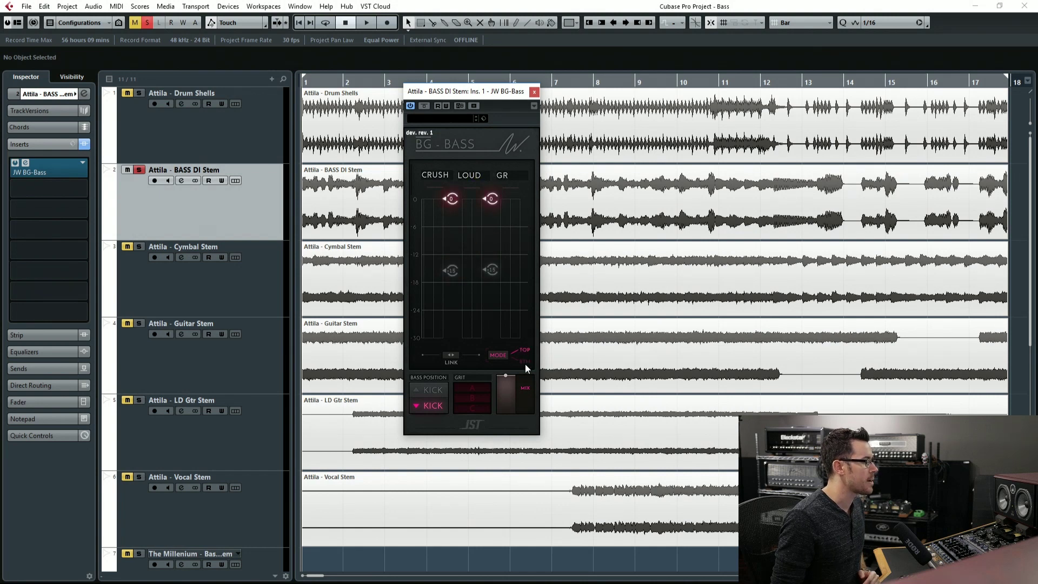
left_click(526, 363)
Step: Compare the TOP and BTM modes, then set bottom CRUSH to 0 and LOUD to -15.30
left_click(501, 359)
left_click(502, 360)
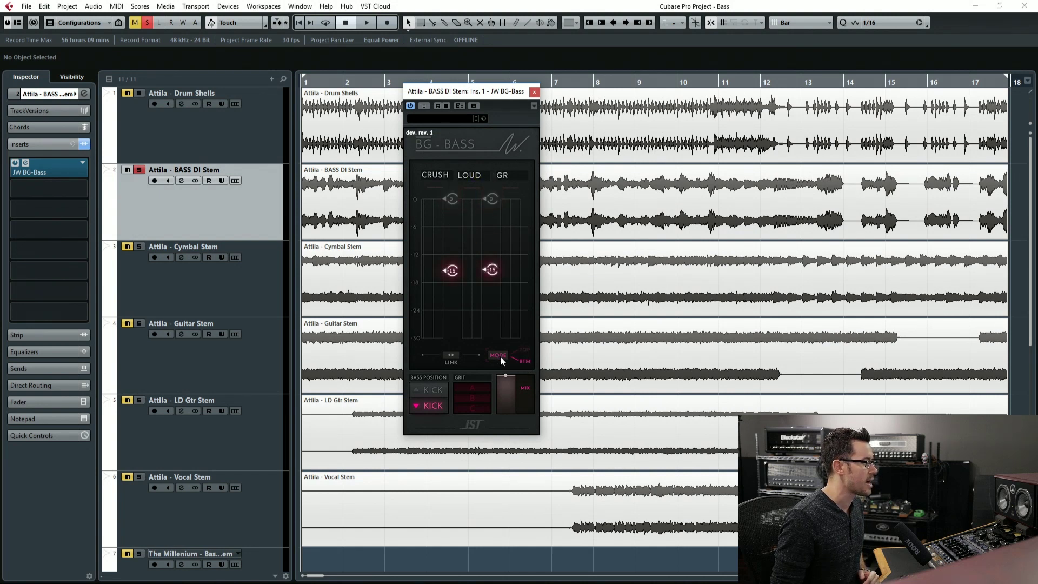
left_click(501, 360)
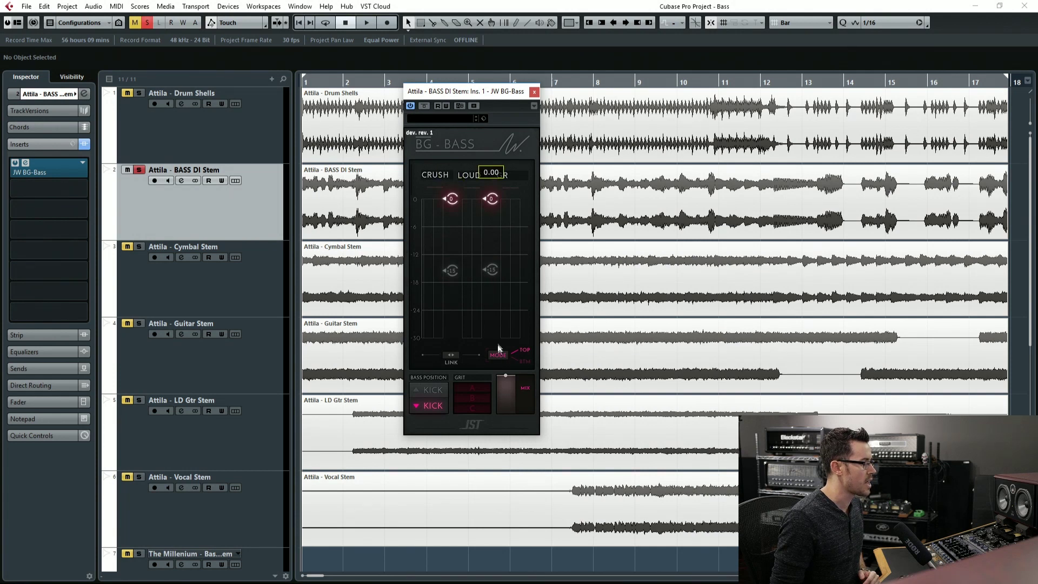
left_click(501, 359)
left_click(499, 356)
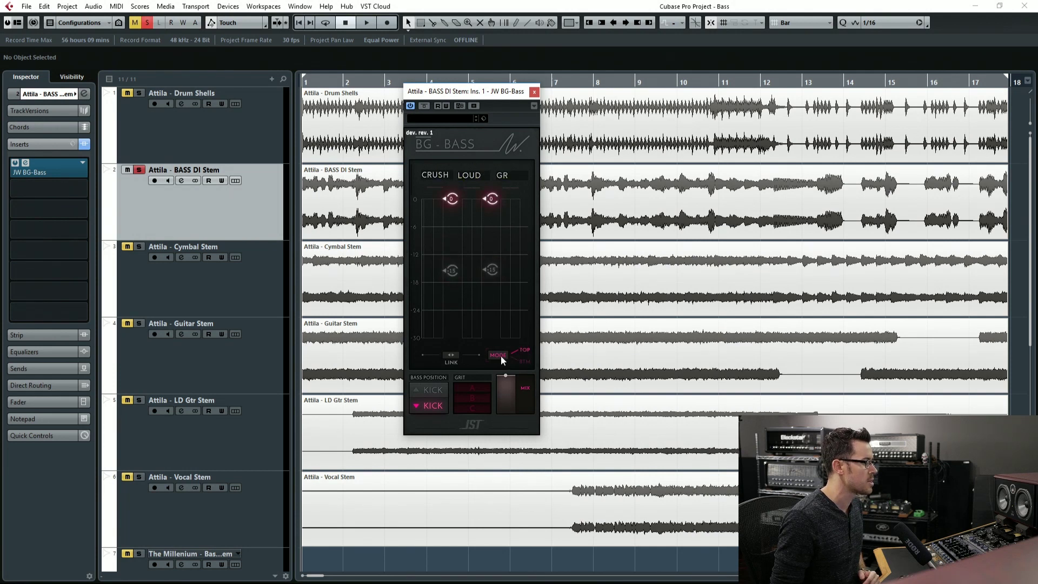
left_click(497, 355)
left_click_drag(451, 271, 453, 199)
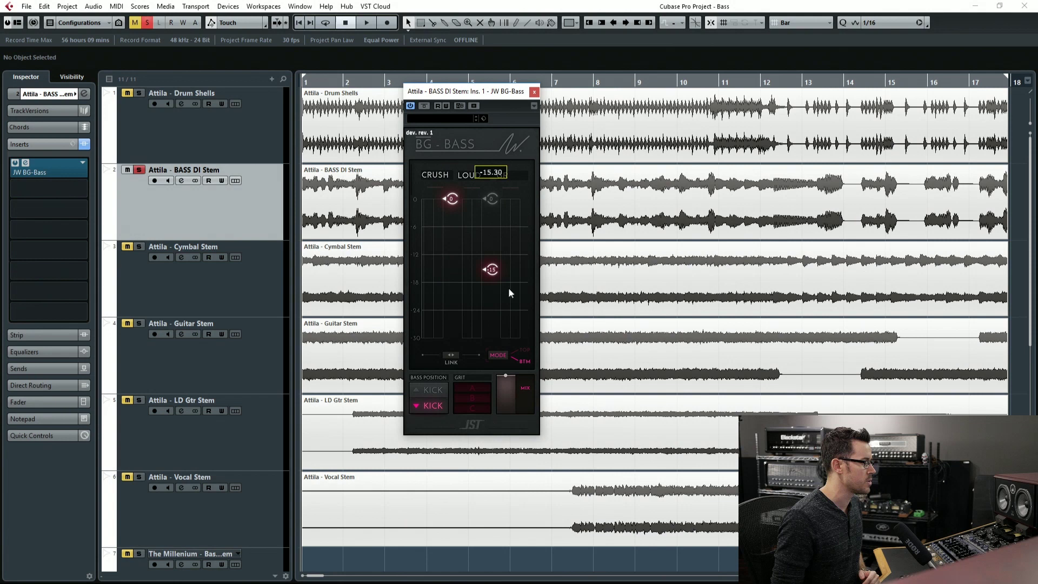
left_click_drag(491, 271, 490, 199)
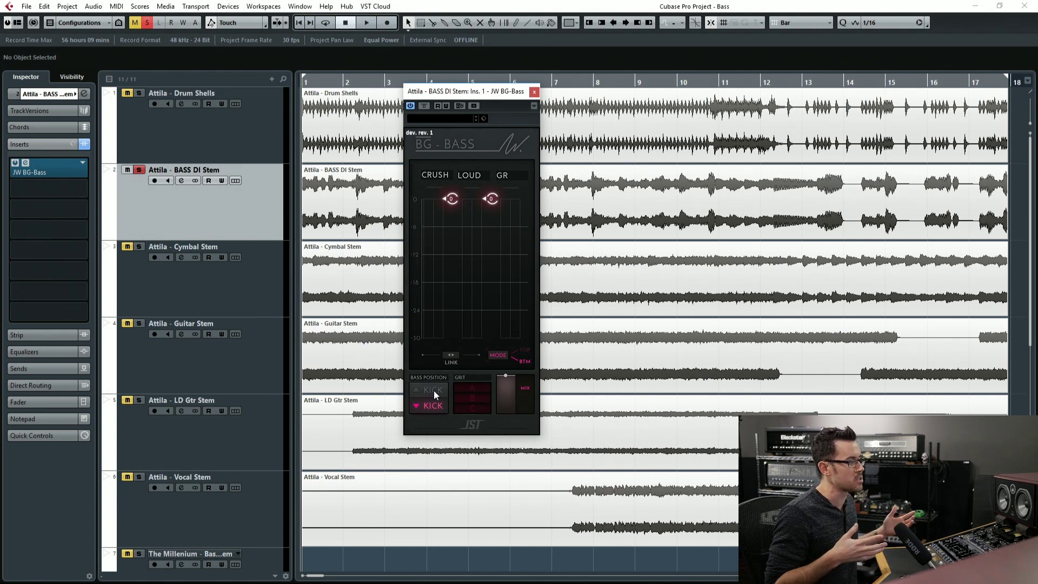
Step: Switch the Bass Position to the upper KICK setting to compare
left_click(433, 391)
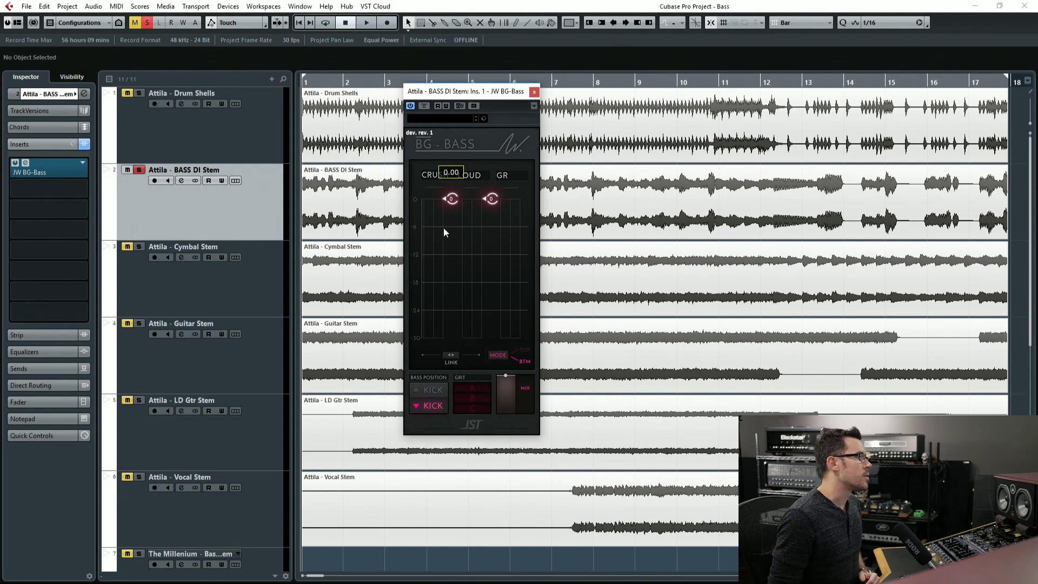
mouse_move(452, 199)
left_mouse_down()
mouse_move(454, 336)
mouse_move(452, 206)
left_mouse_up()
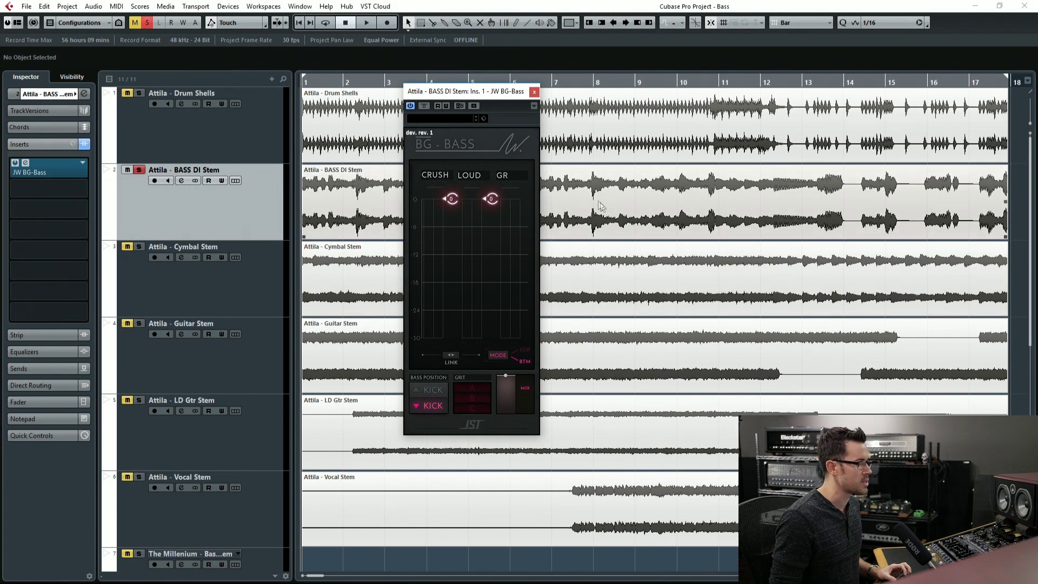
key("space")
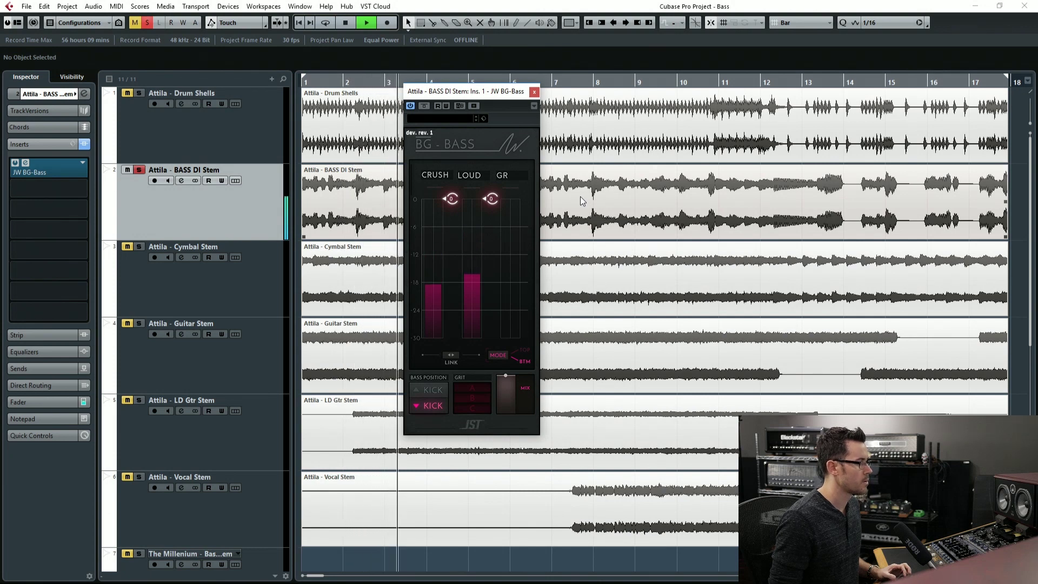
key("space")
mouse_move(507, 306)
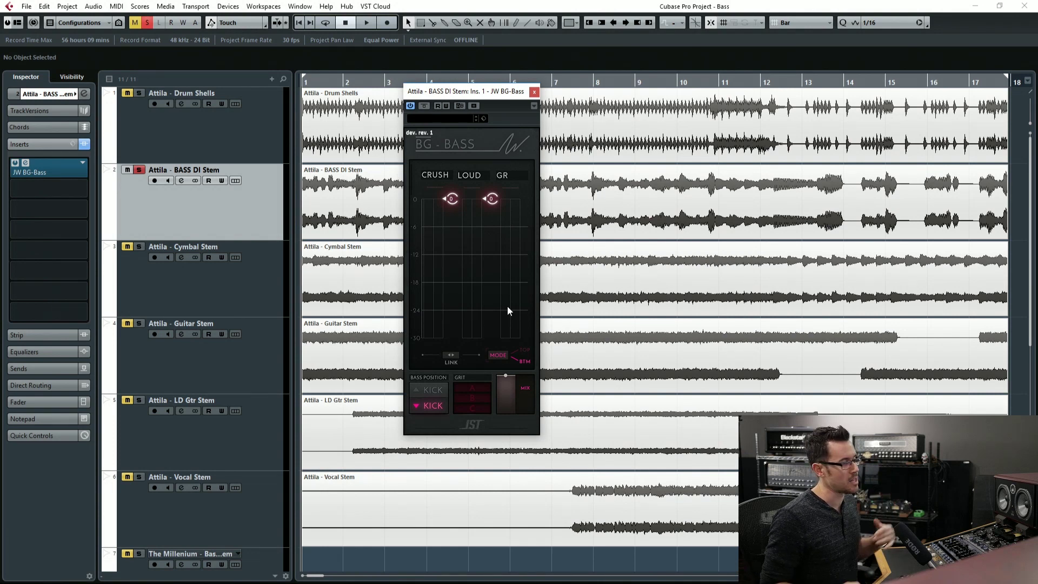
left_click(524, 355)
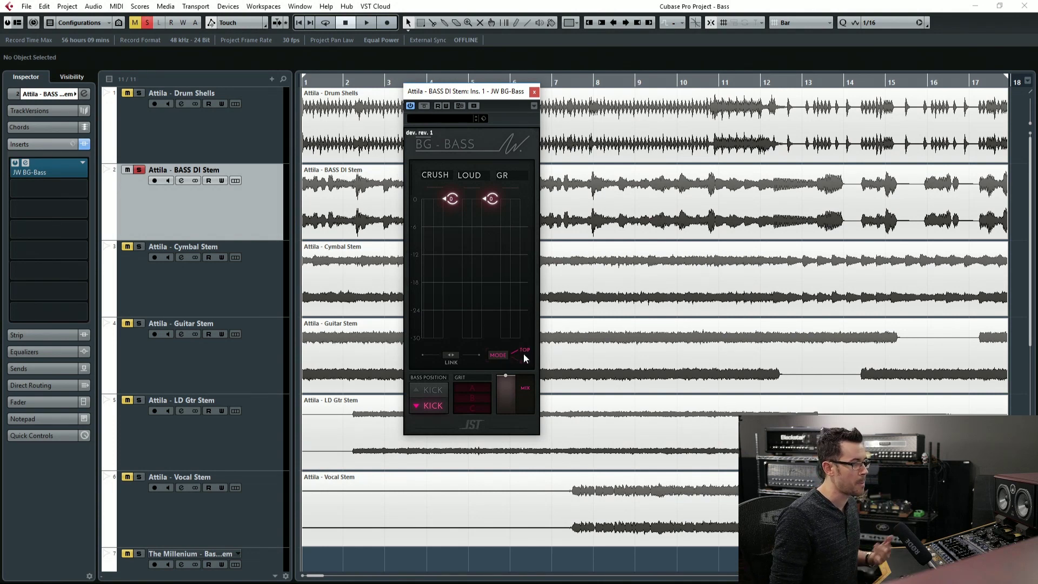
left_click(524, 358)
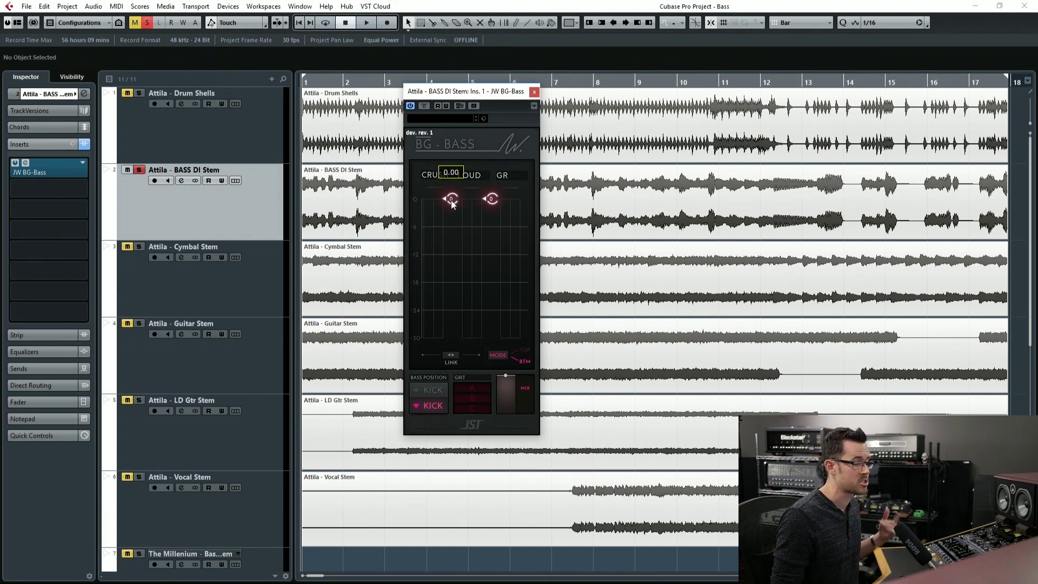
Step: Start playback and set the bottom-band CRUSH to about -27 and LOUD to about -9
key("space")
left_click_drag(449, 204, 451, 325)
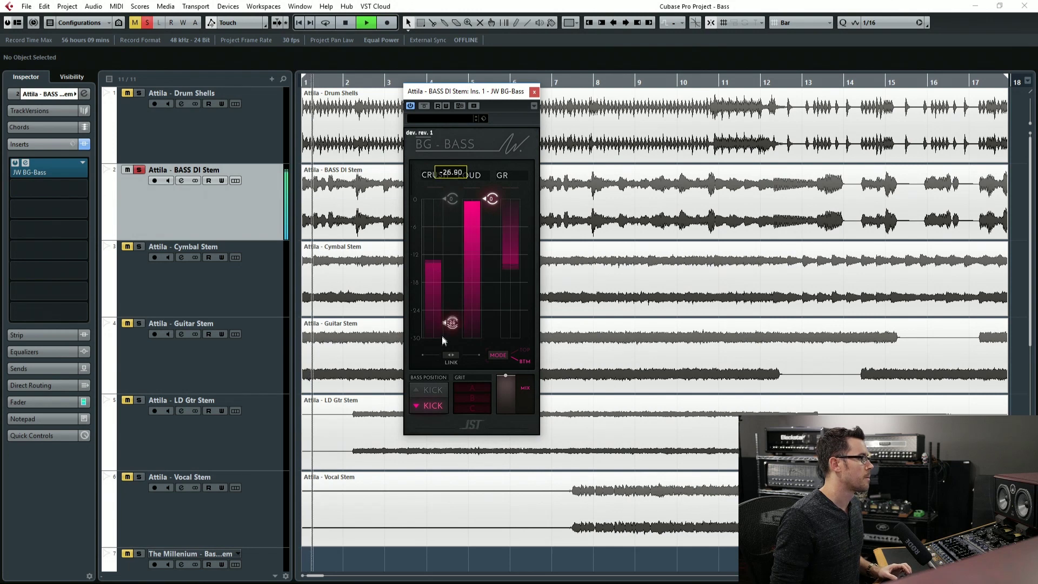
left_click_drag(491, 200, 491, 219)
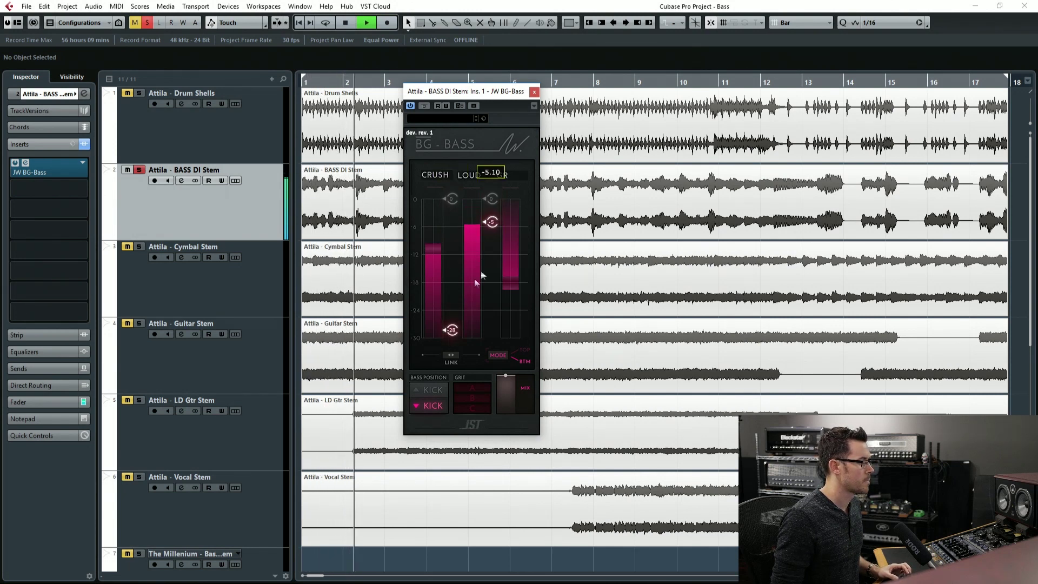
left_click_drag(491, 222, 492, 235)
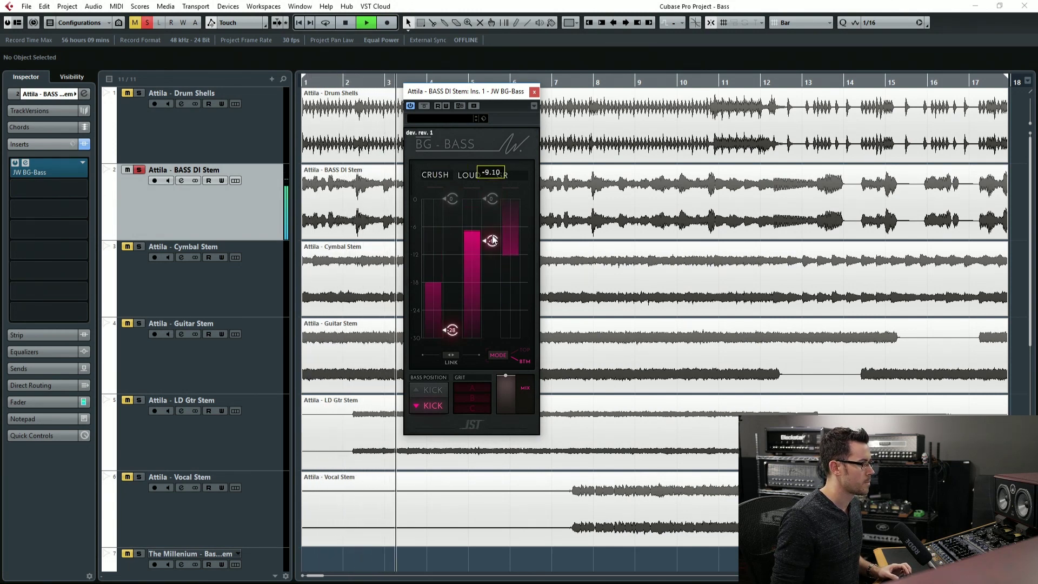
Step: In TOP mode, drop CRUSH to -3.80, stop playback, then raise CRUSH high again
left_click(499, 356)
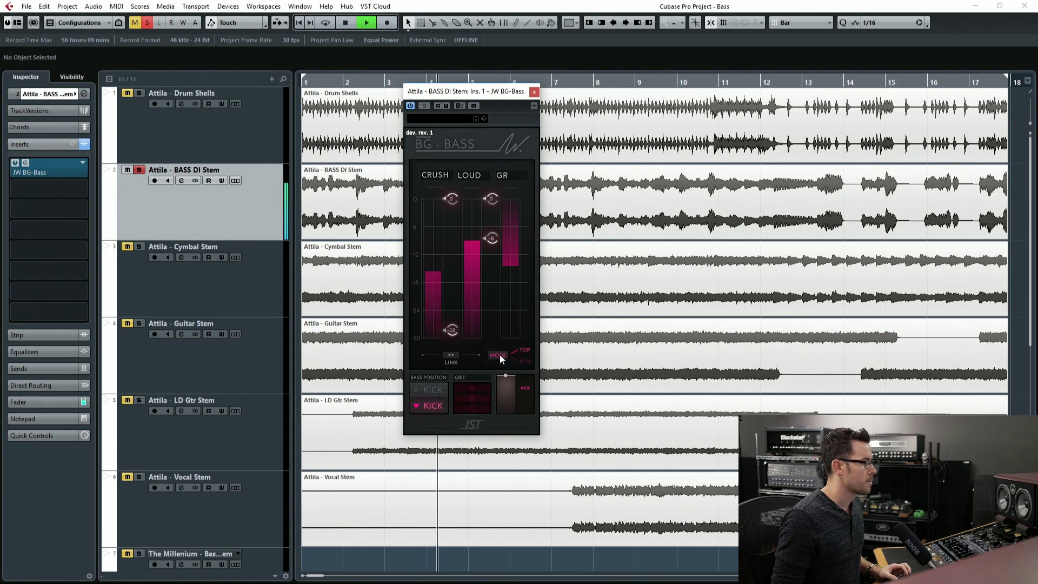
left_click_drag(451, 198, 451, 336)
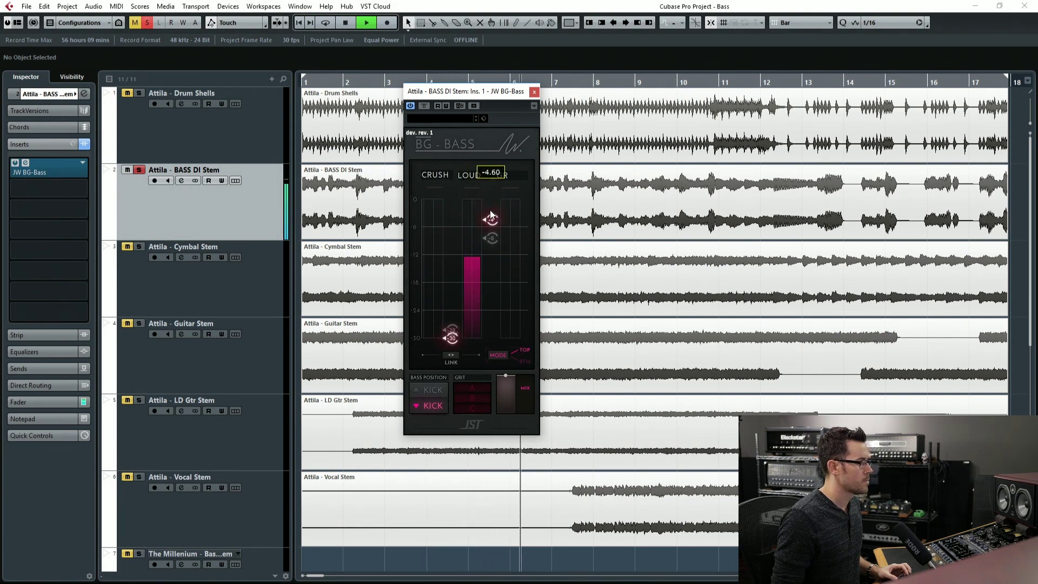
key("space")
mouse_move(452, 336)
left_mouse_down()
mouse_move(462, 267)
mouse_move(452, 222)
left_mouse_up()
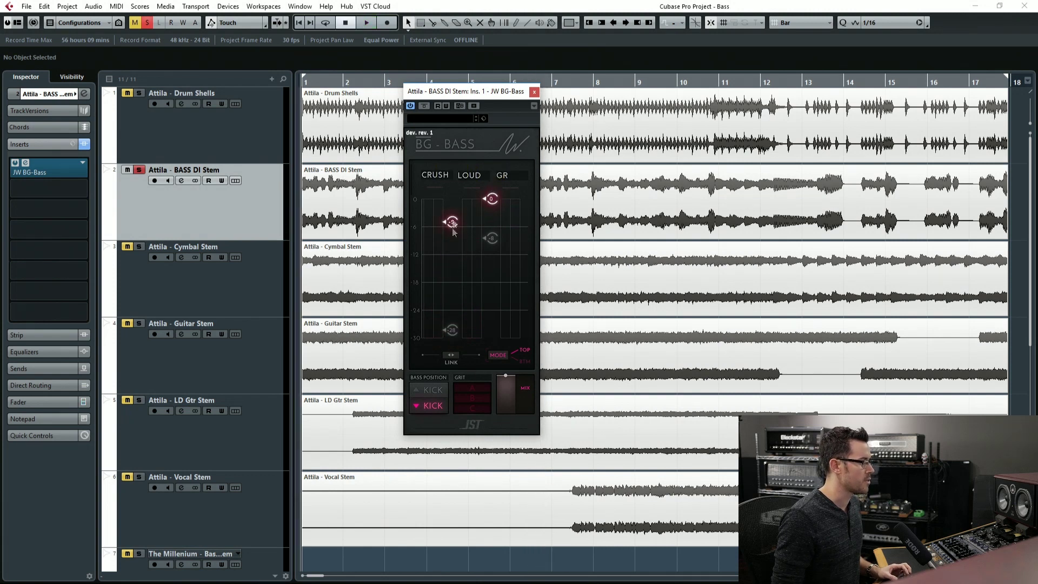
Step: Start playback, set Grit to A, and lower both thresholds together with LINK before unlinking
key("space")
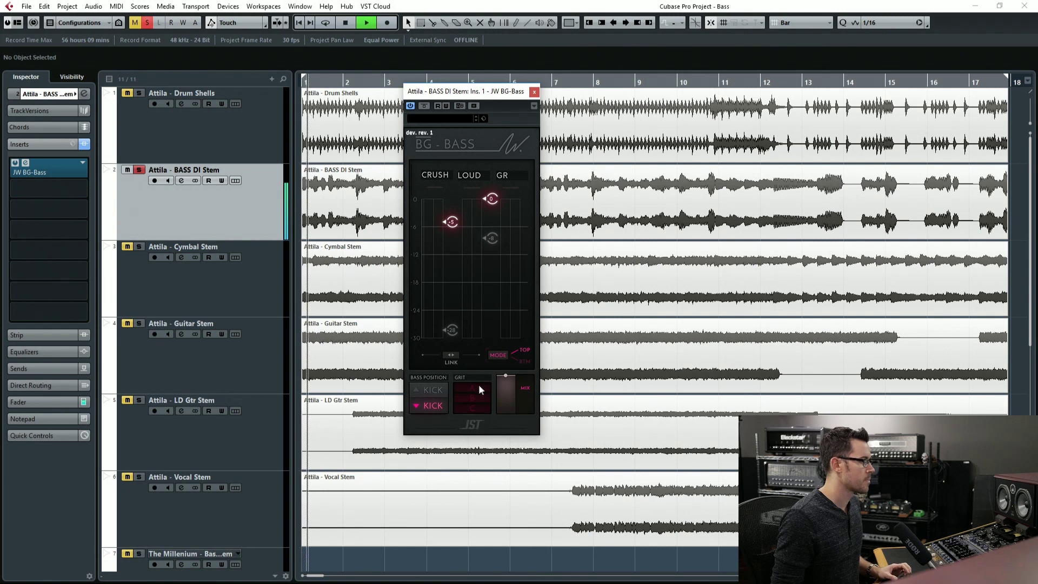
left_click(479, 387)
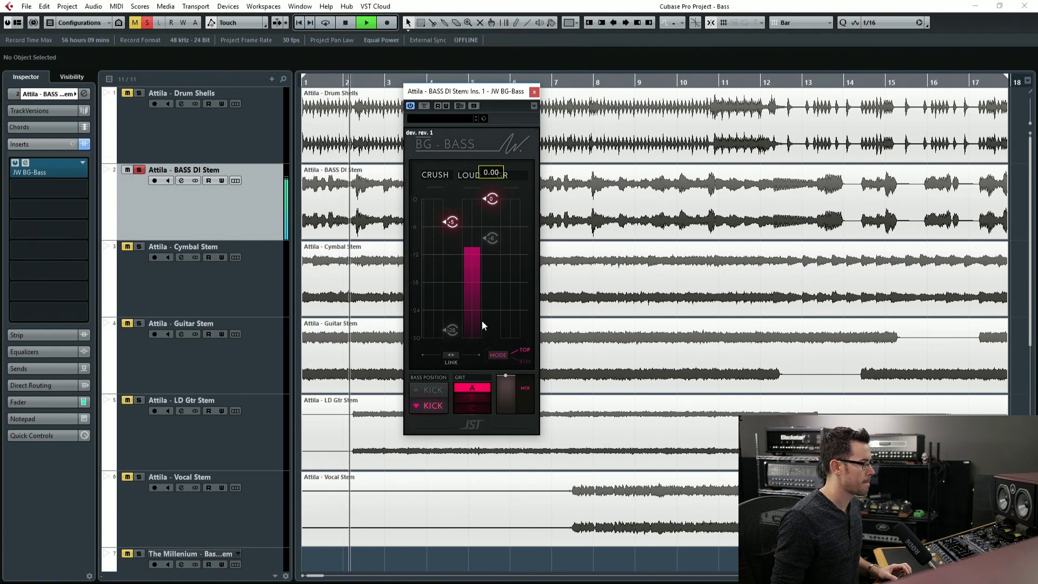
left_click(450, 354)
mouse_move(452, 222)
left_mouse_down()
mouse_move(452, 238)
mouse_move(491, 208)
left_mouse_up()
left_click(451, 354)
Step: Audition Grit C and B while moving CRUSH, settling near -13 with Grit A
left_click(476, 407)
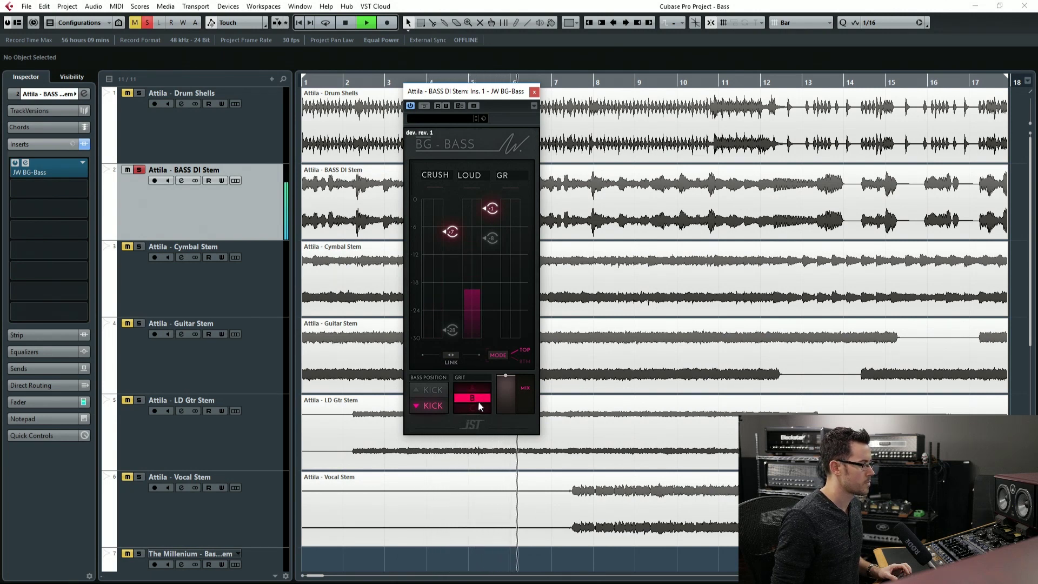
left_click(478, 399)
mouse_move(452, 237)
left_click_drag(452, 237, 439, 338)
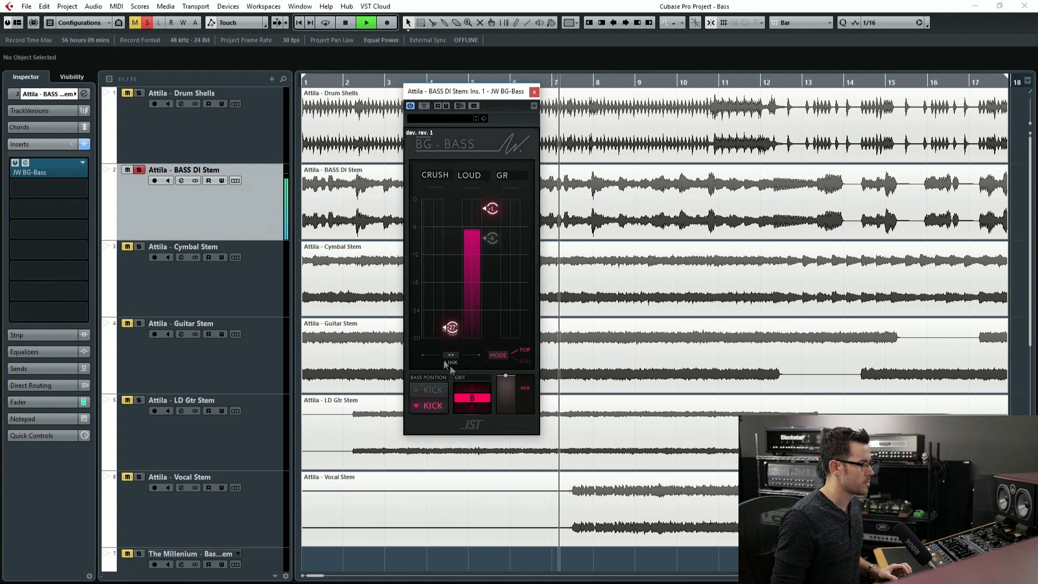
left_click(481, 407)
mouse_move(452, 328)
left_mouse_down()
mouse_move(448, 238)
mouse_move(443, 340)
mouse_move(451, 271)
left_mouse_up()
left_click(472, 388)
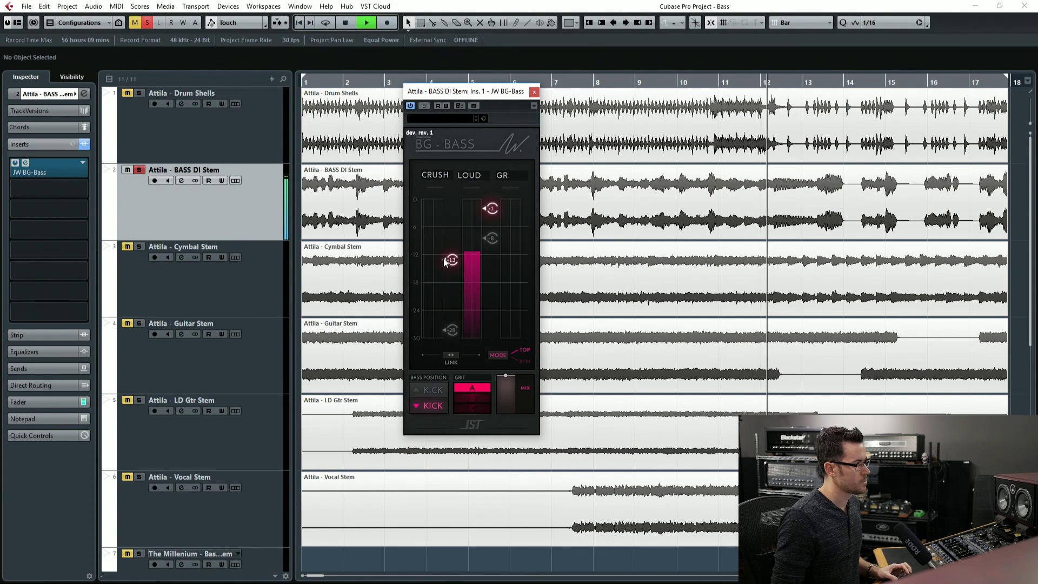
Step: Stop playback, lower the LOUD threshold to about -4, and unsolo the bass track
key("space")
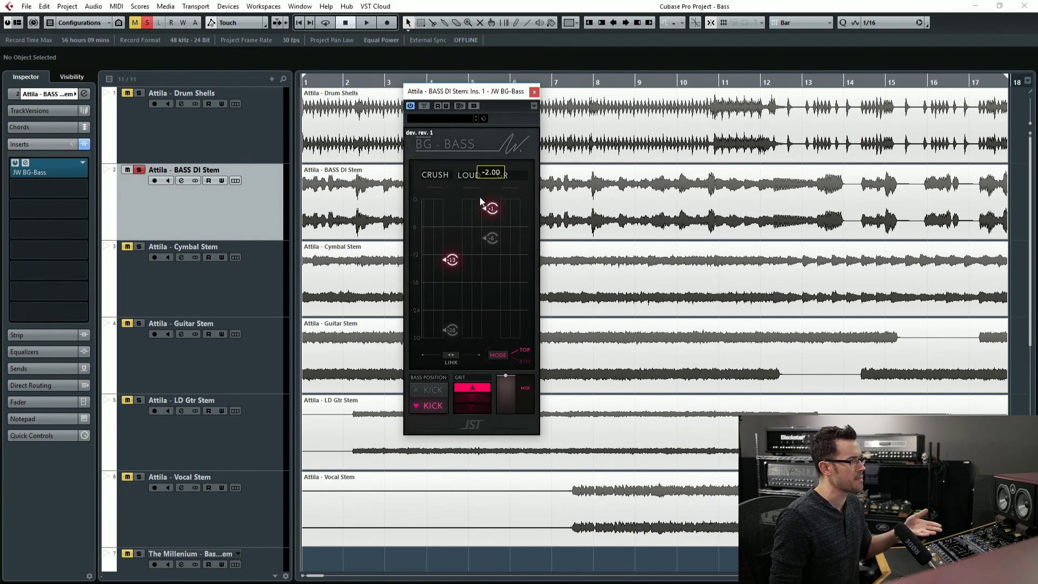
mouse_move(492, 210)
left_mouse_down()
mouse_move(491, 257)
mouse_move(491, 212)
left_mouse_up()
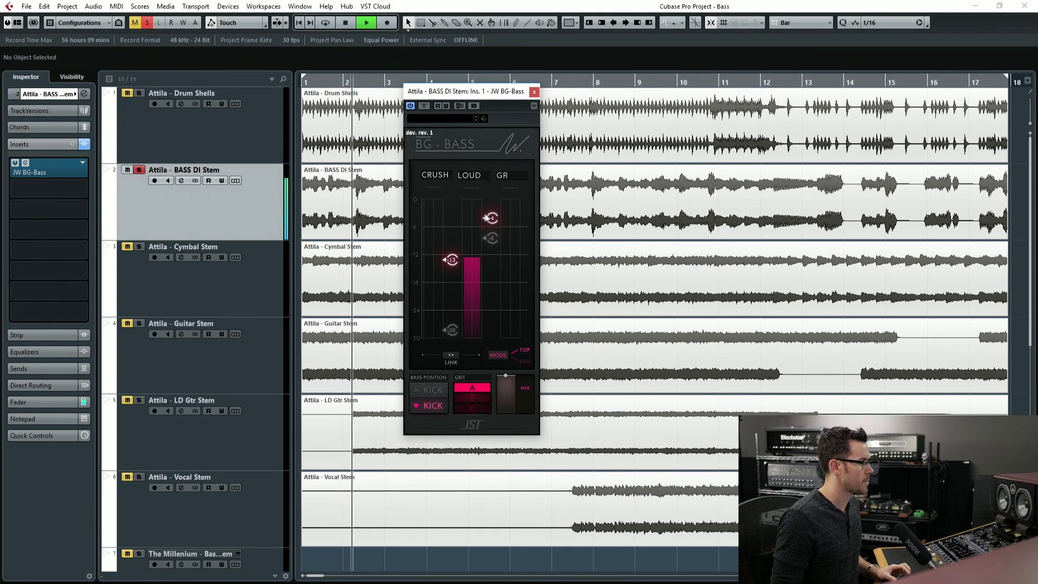
key("s")
left_click(334, 249)
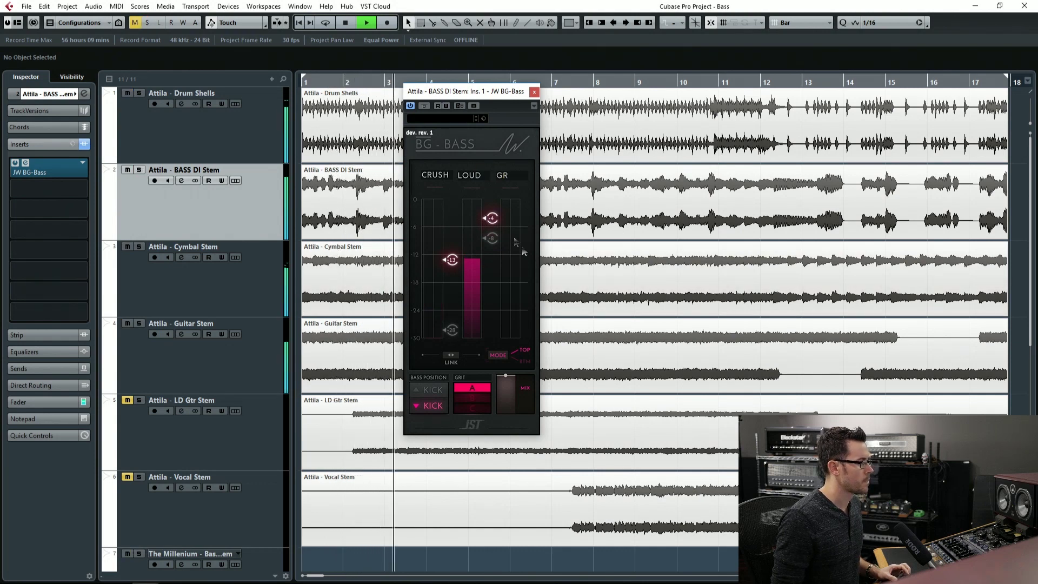
Step: Flip MODE to BTM and back to TOP with LOUD near -9, try Grit C then A, and stop
mouse_move(504, 384)
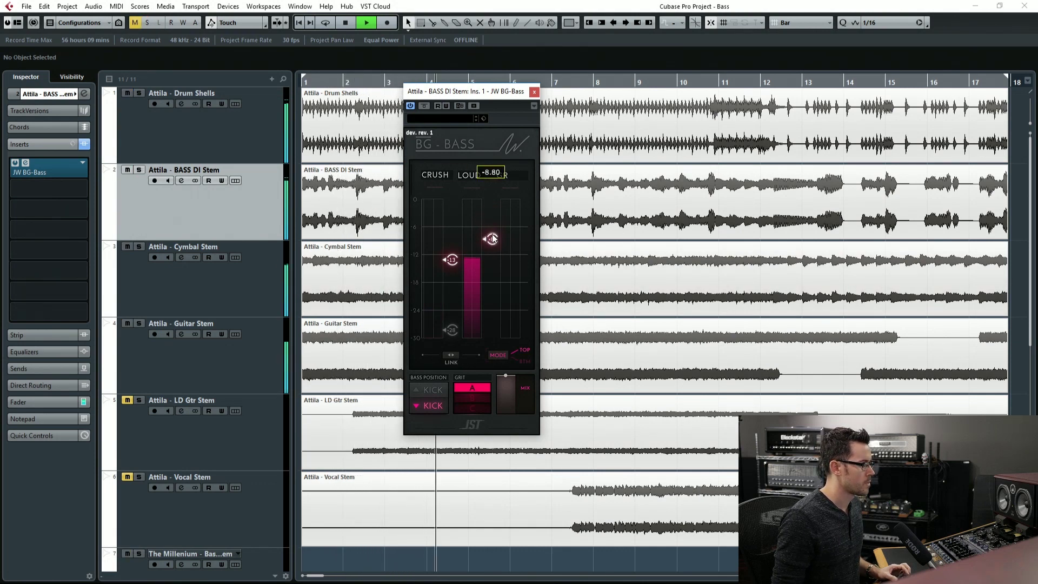
left_click(502, 355)
left_click_drag(482, 250, 482, 246)
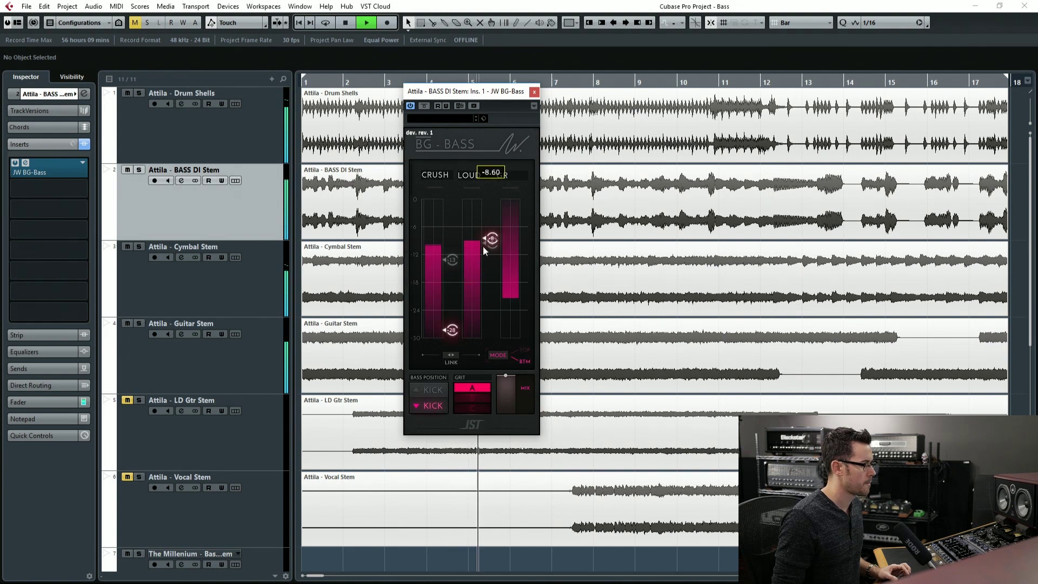
left_click(527, 354)
left_click_drag(490, 245, 491, 241)
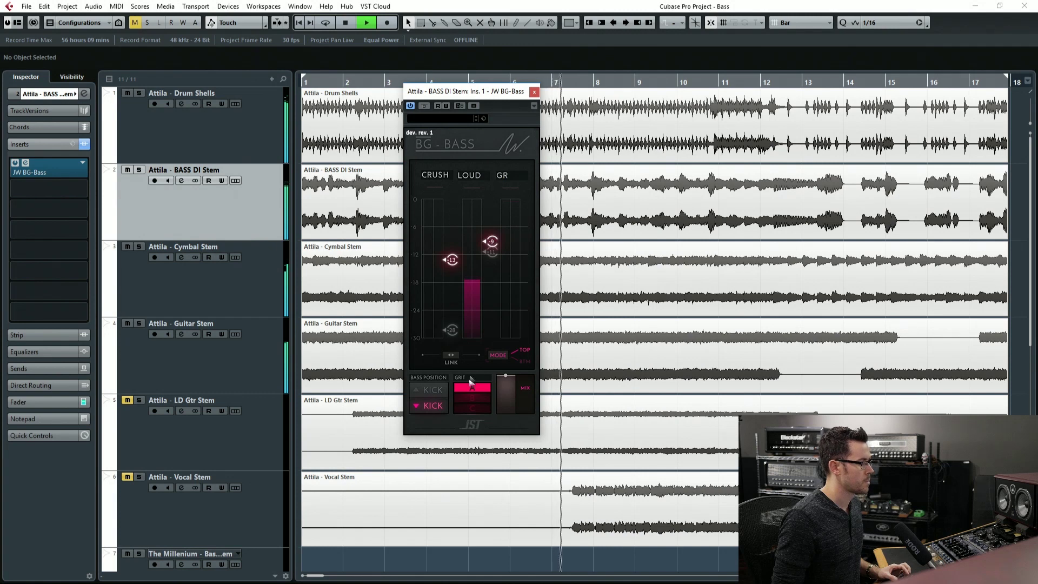
left_click(475, 404)
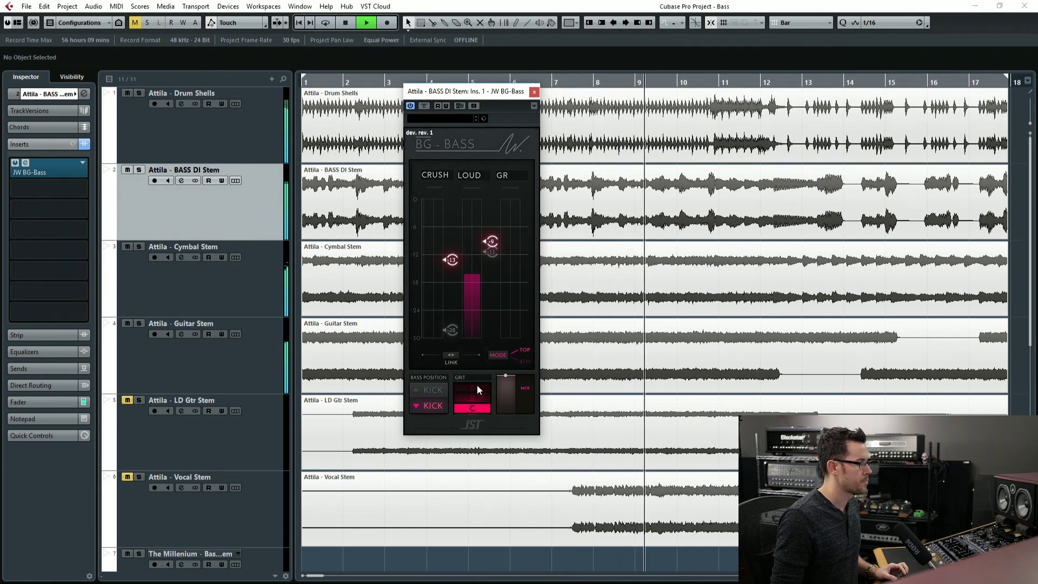
left_click(477, 385)
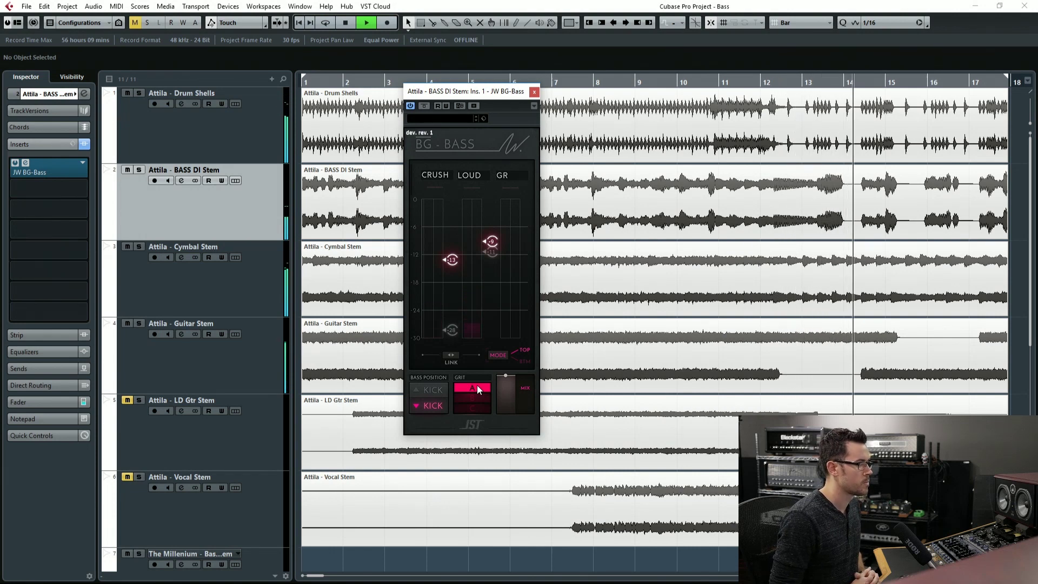
key("space")
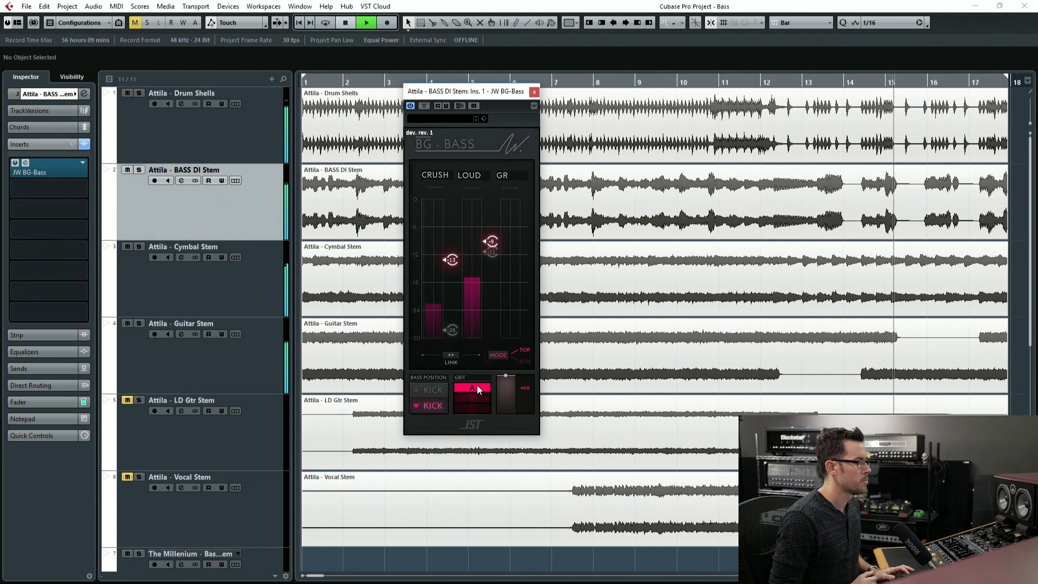